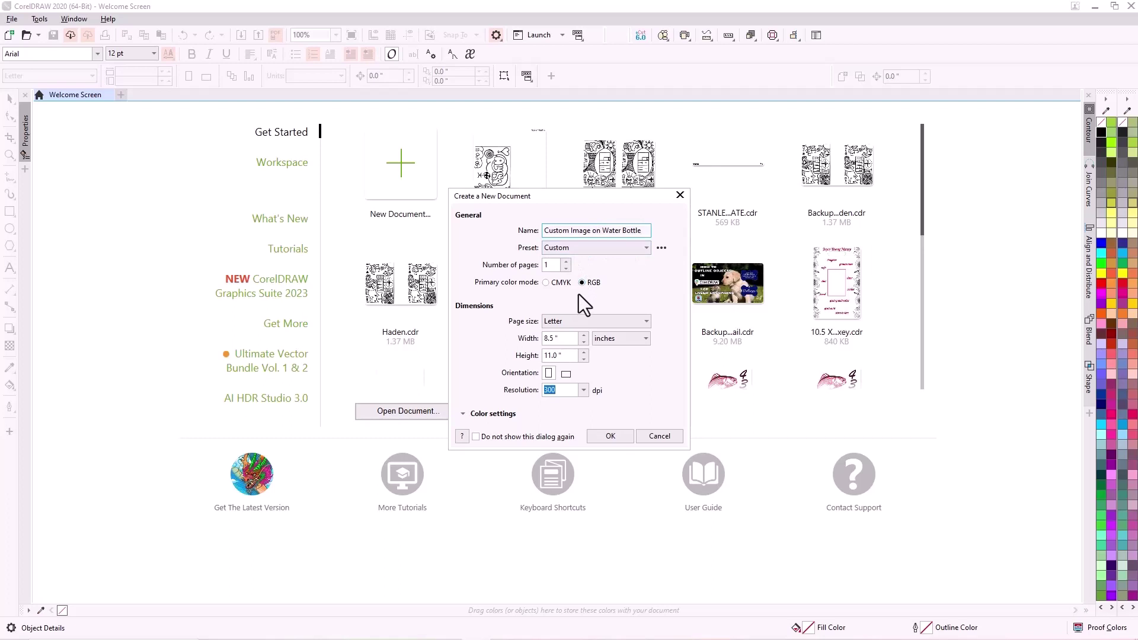
# Set the new document's page size to 8.625 inches wide and 10.05 inches high, and create the document
pyautogui.click(563, 340)
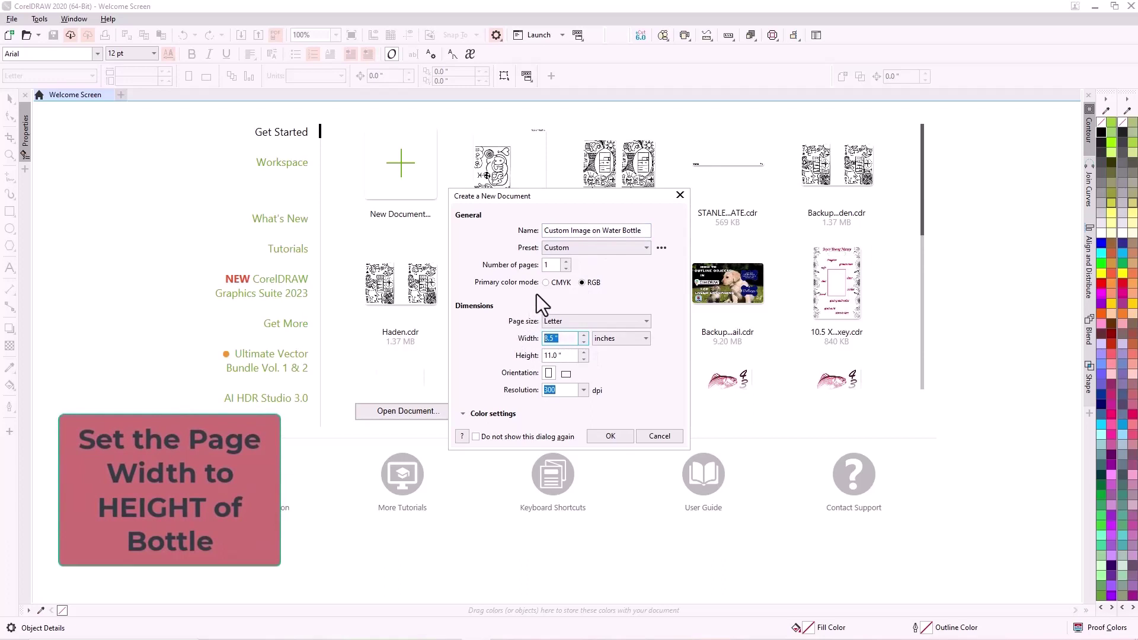
pyautogui.write('8.625')
pyautogui.click(568, 355)
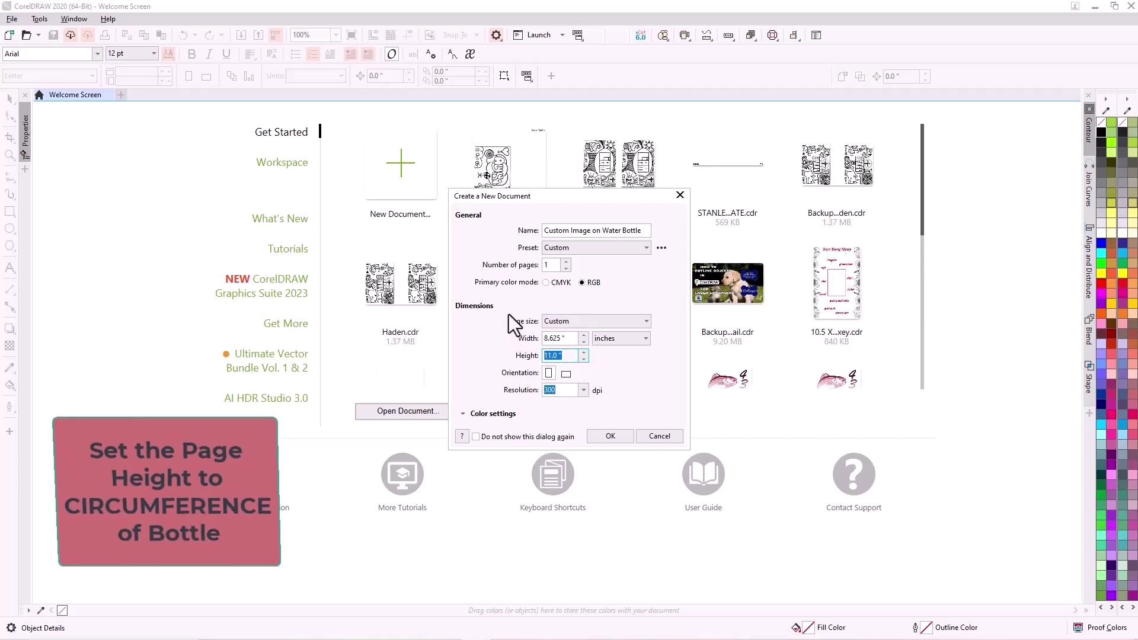
pyautogui.write('10.')
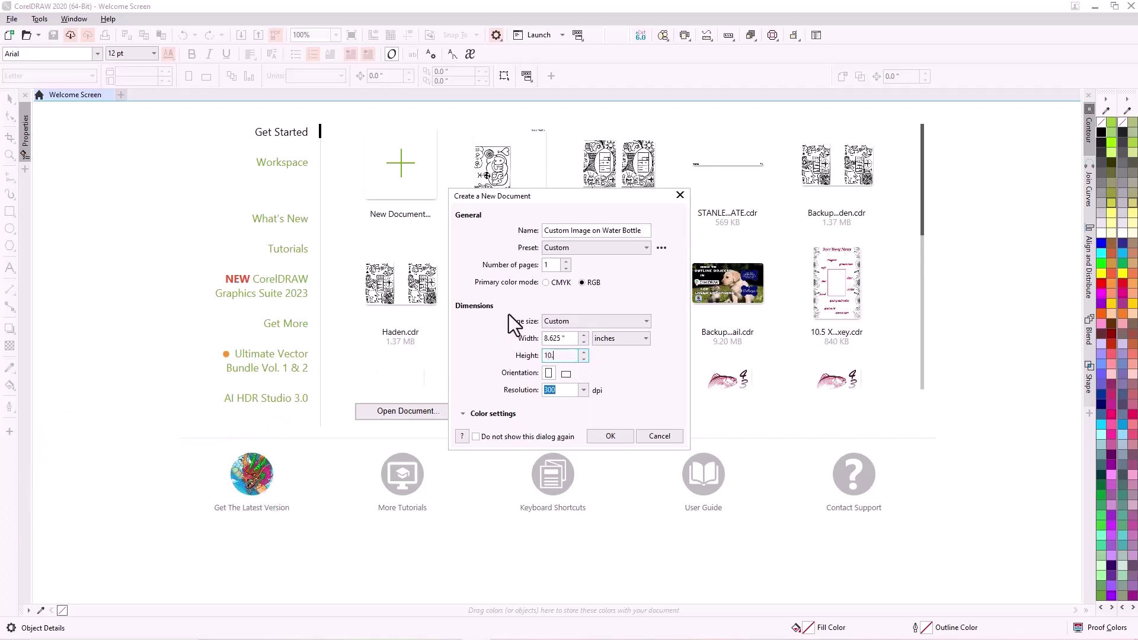
pyautogui.write('05')
pyautogui.click(560, 390)
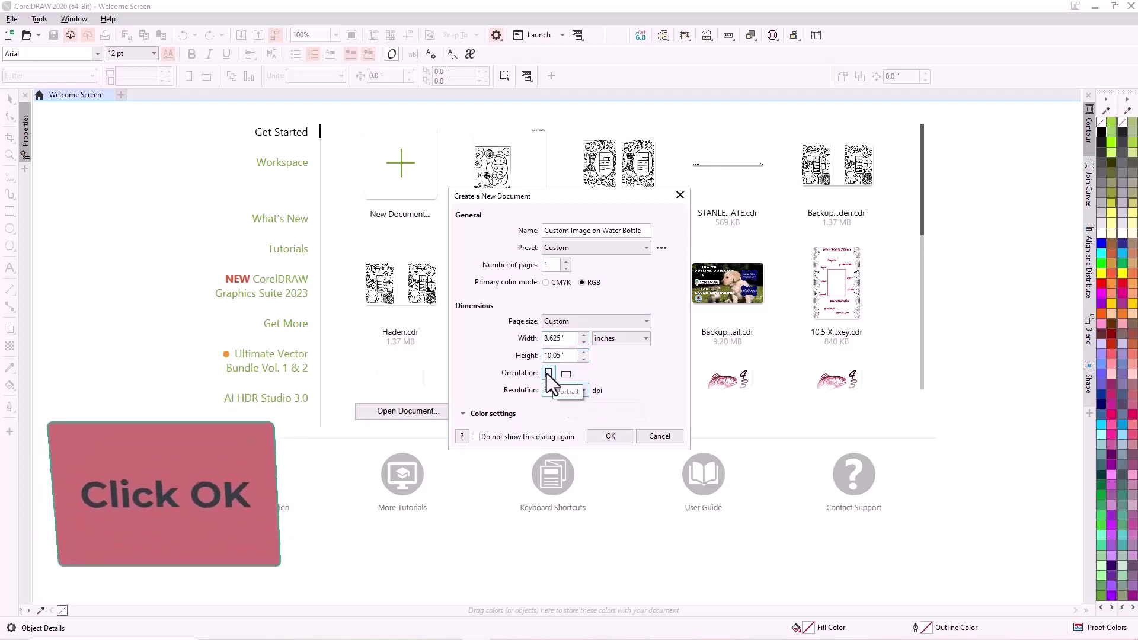
pyautogui.click(614, 440)
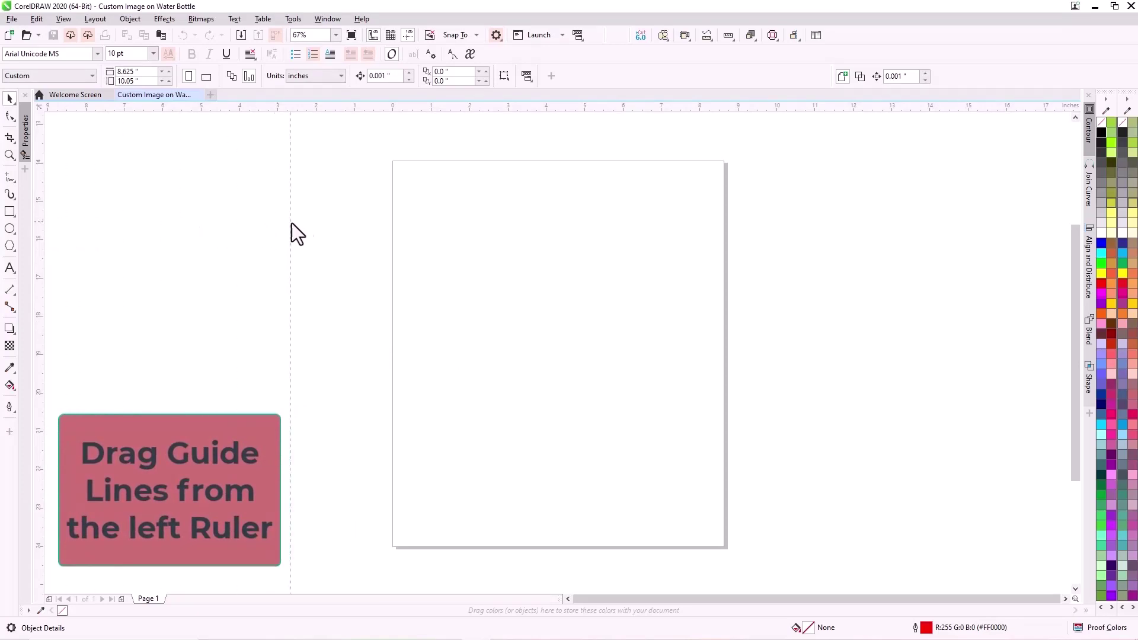
# Add a vertical guideline and position it at X = 0.625 inches
pyautogui.moveTo(387, 210); pyautogui.dragTo(392, 209)
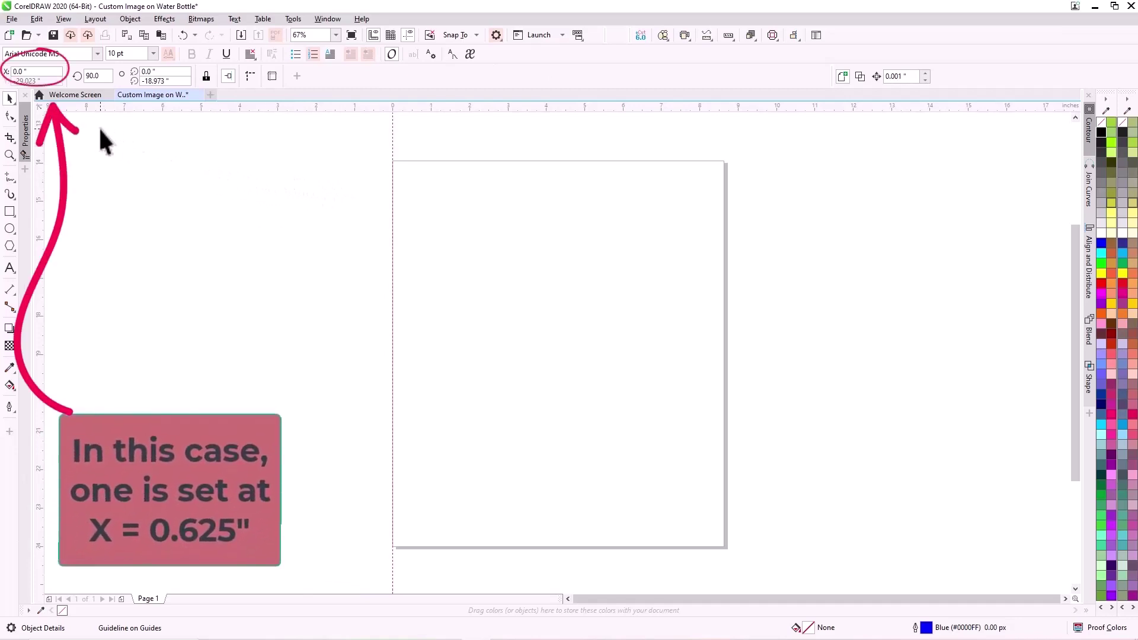
pyautogui.click(35, 71)
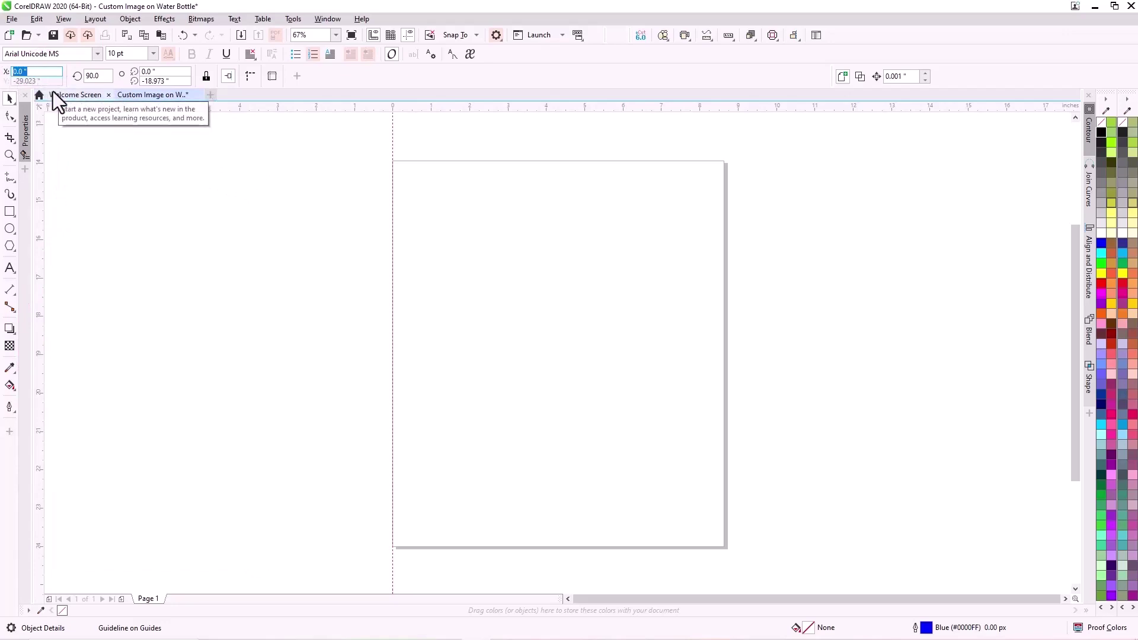
pyautogui.press('BackSpace')
pyautogui.press('Return')
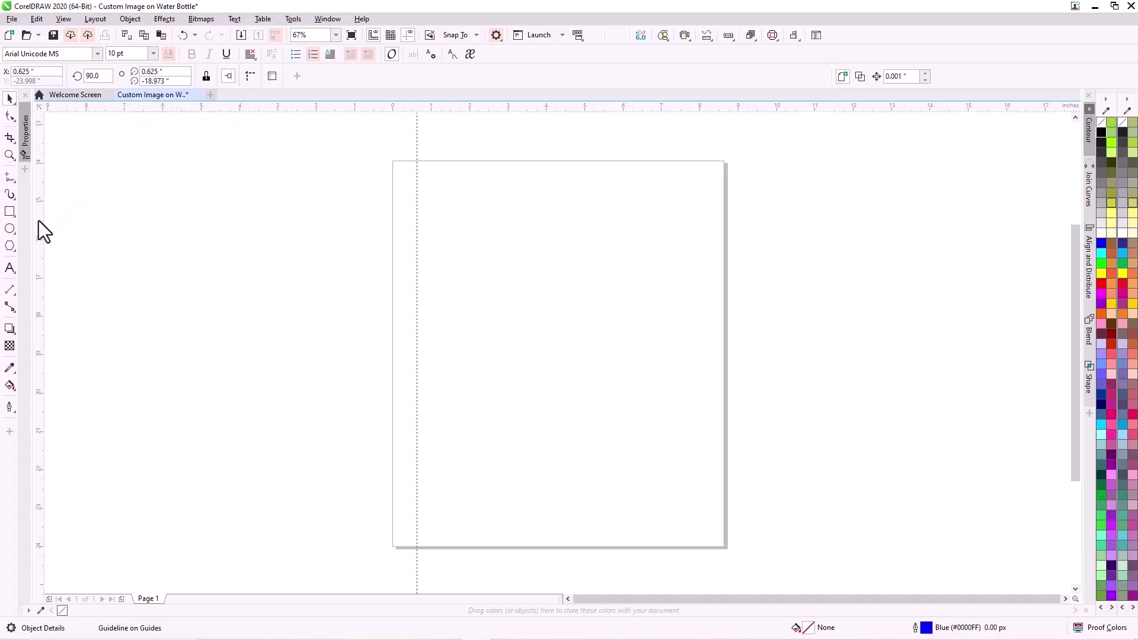
# Add a second vertical guideline and position it at X = 5.625 inches
pyautogui.moveTo(38, 221); pyautogui.dragTo(389, 243)
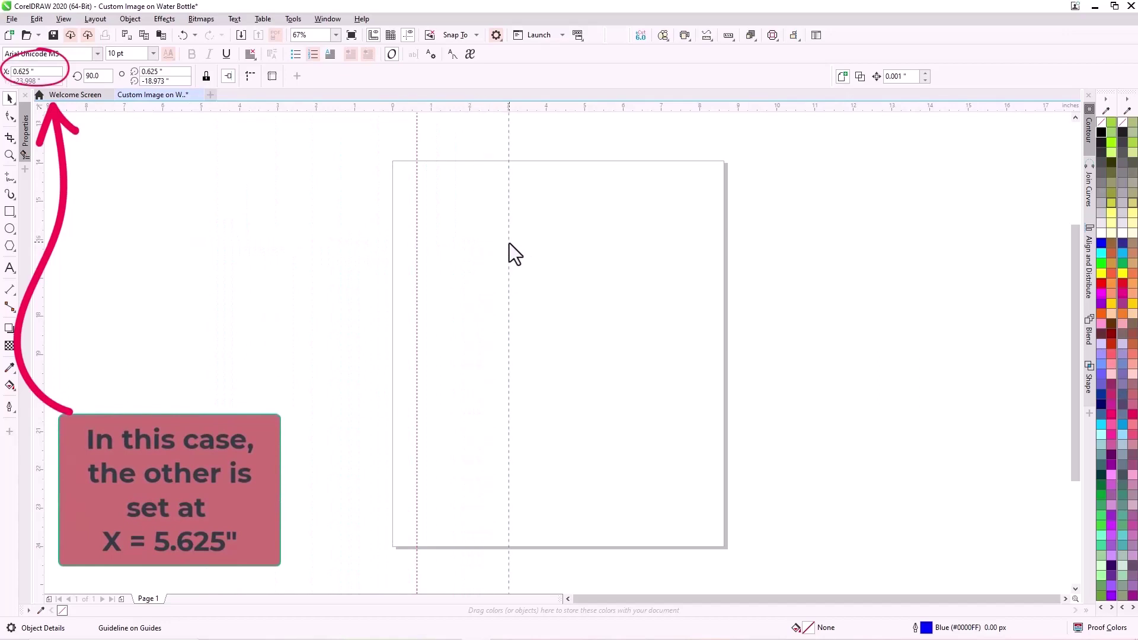
pyautogui.click(561, 243)
pyautogui.doubleClick(34, 71)
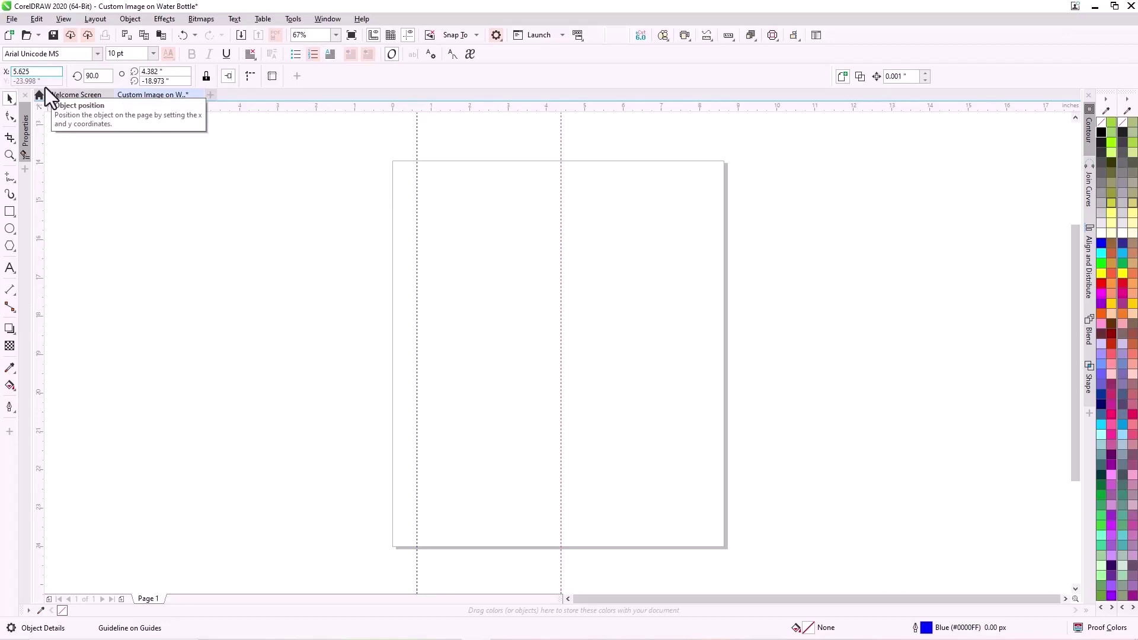
pyautogui.press('Return')
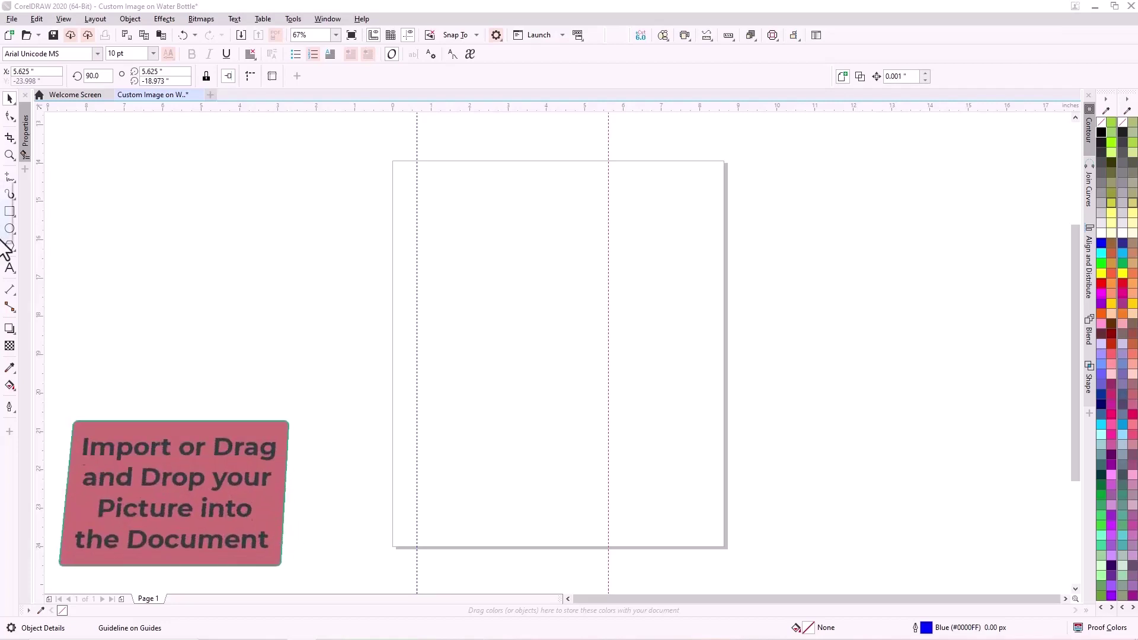
# Bring the hand-drawn picture into the document and move it fully within the page
pyautogui.moveTo(232, 262)
pyautogui.mouseDown()
pyautogui.moveTo(475, 315)
pyautogui.moveTo(518, 343)
pyautogui.mouseUp()
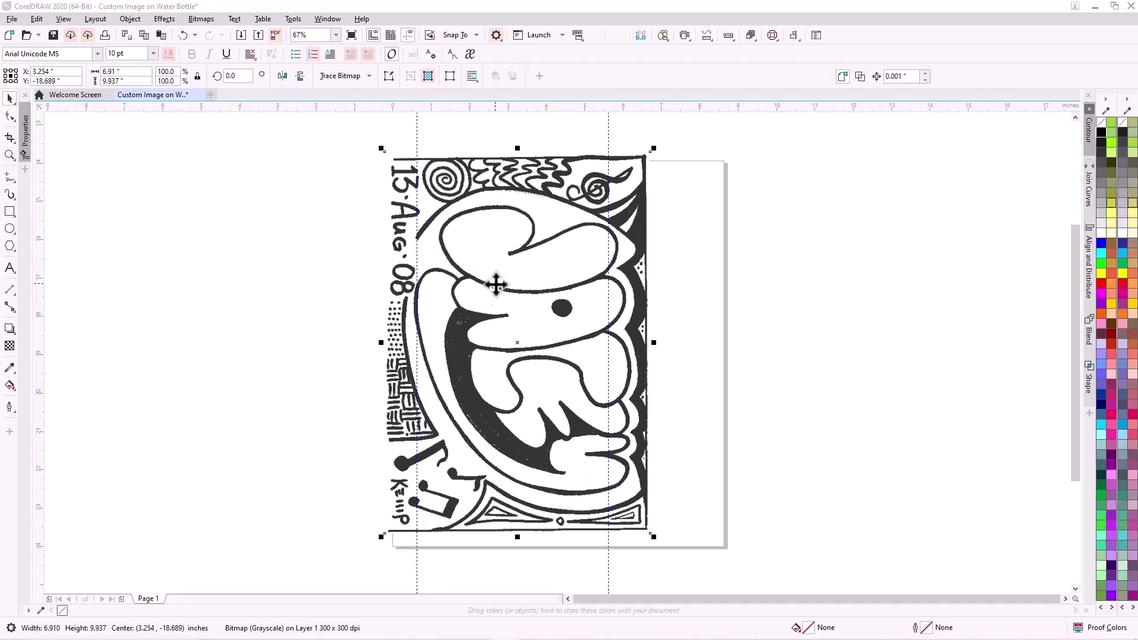
pyautogui.moveTo(500, 288); pyautogui.dragTo(558, 299)
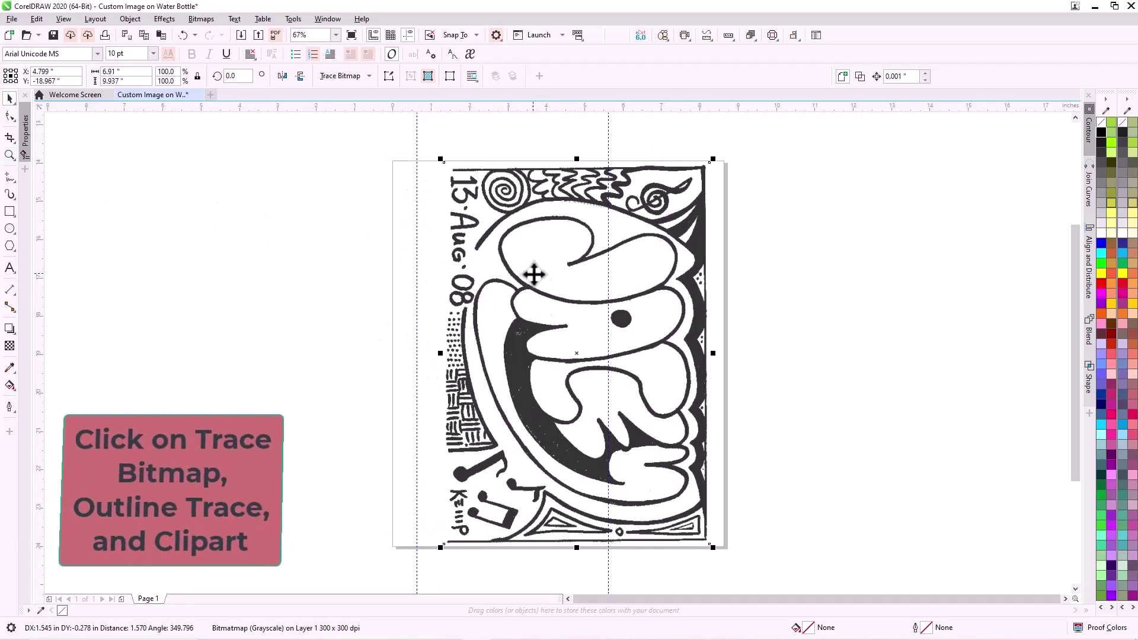
# Trace the picture using Outline Trace with the Clipart type, removing the background as "Color from entire image"
pyautogui.click(370, 78)
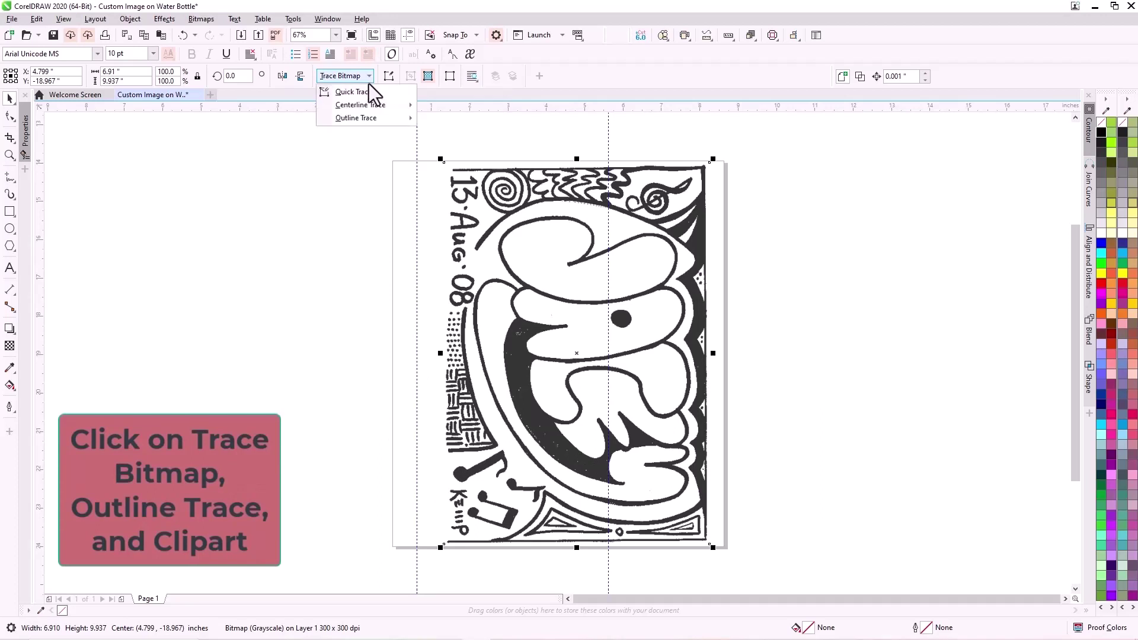
pyautogui.moveTo(366, 116)
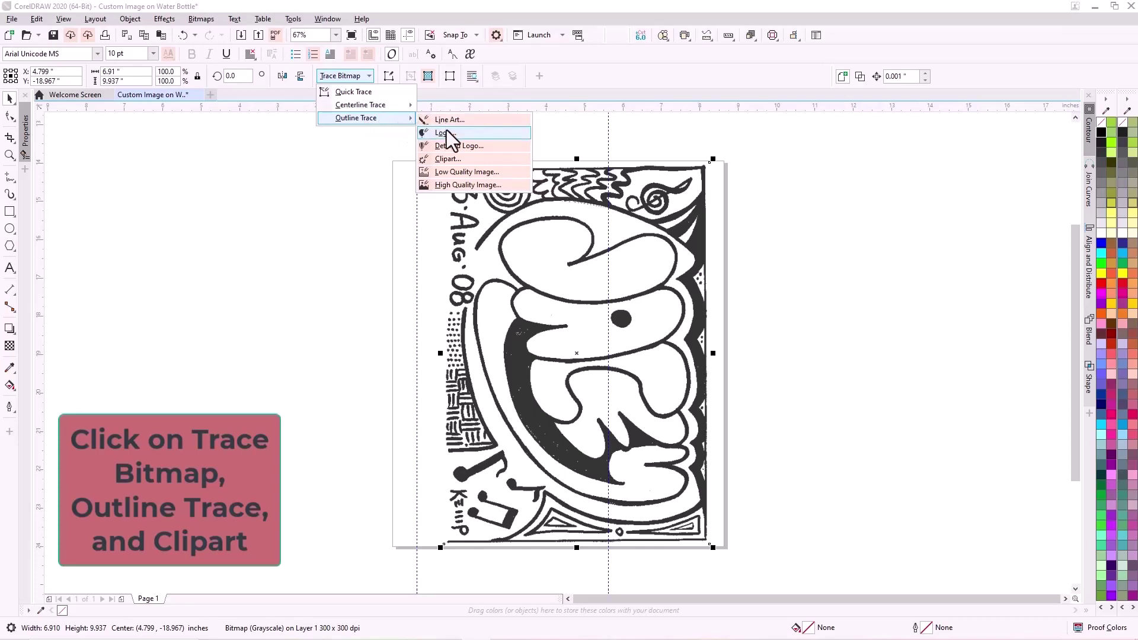
pyautogui.click(447, 158)
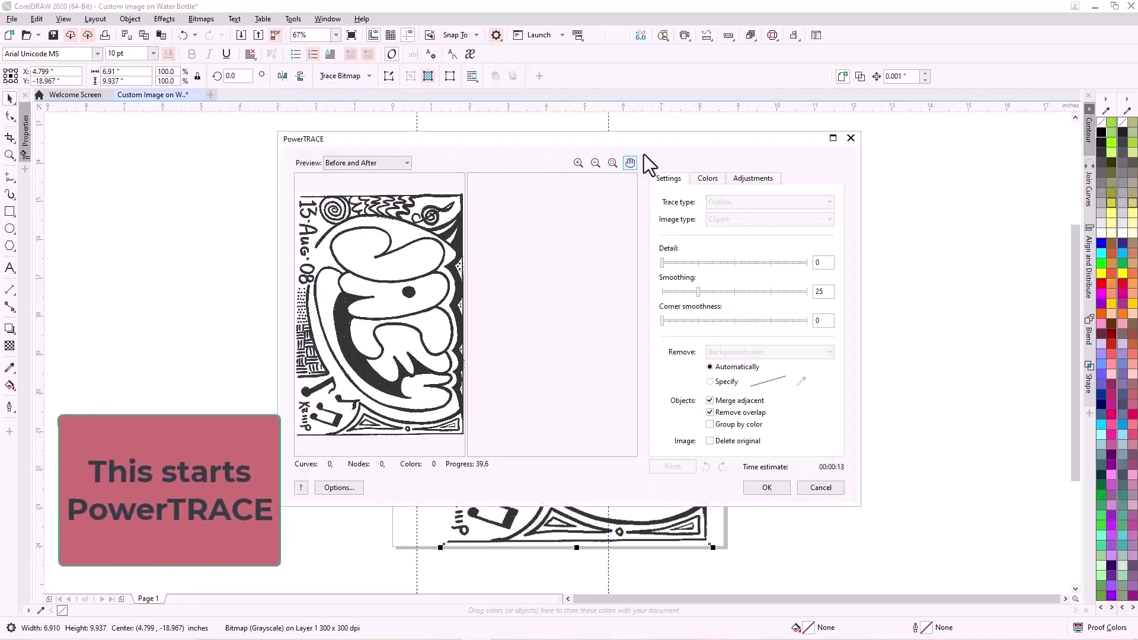
pyautogui.click(834, 139)
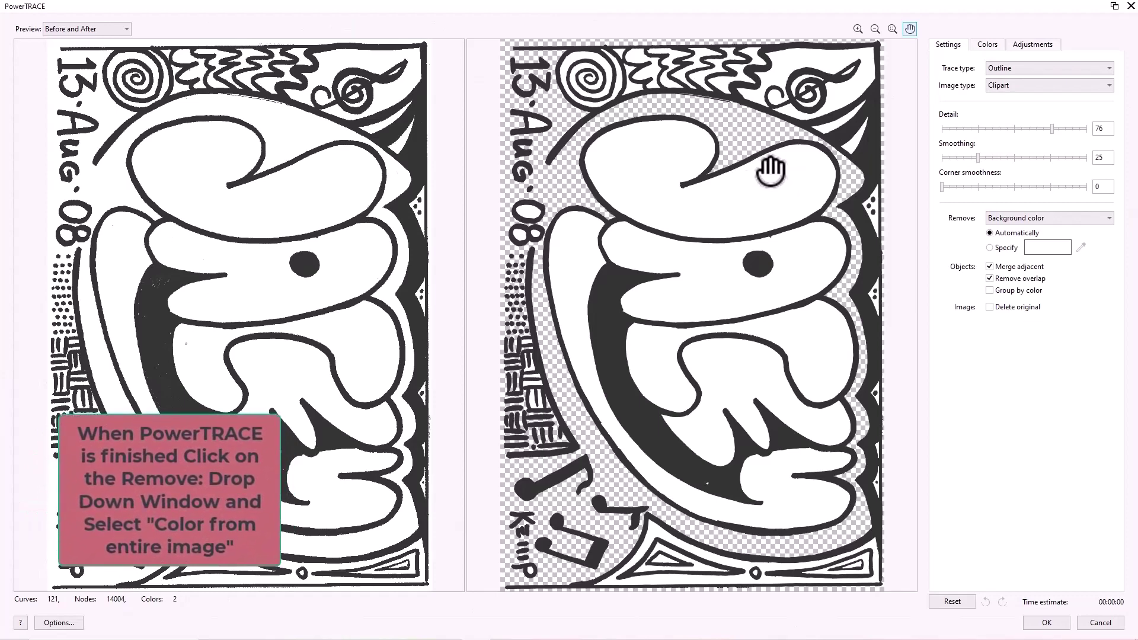
pyautogui.click(1008, 216)
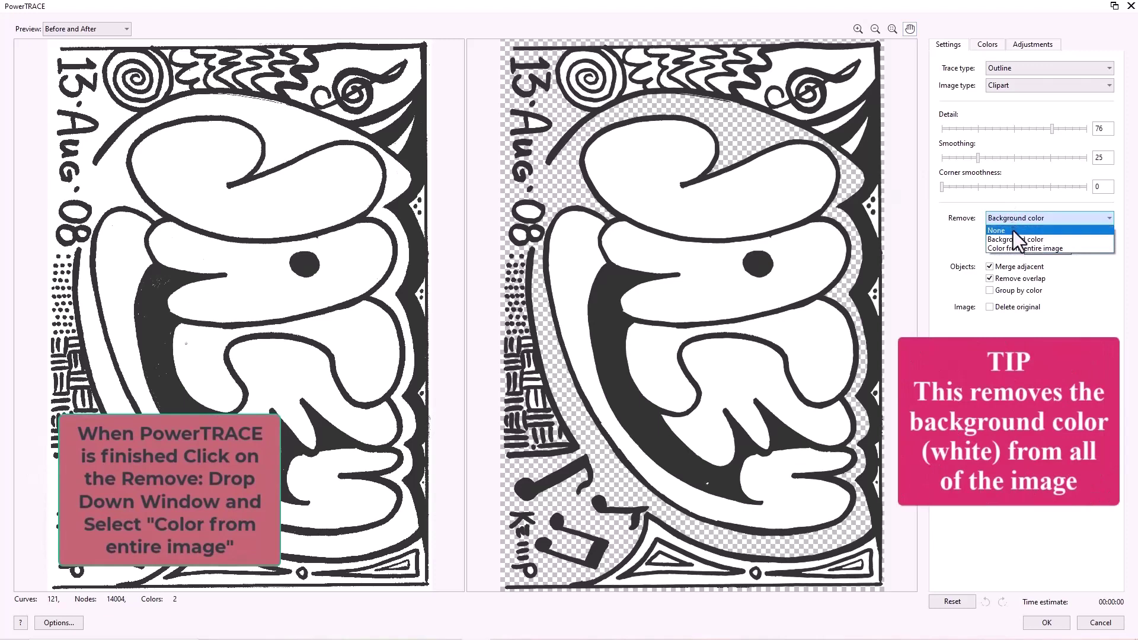
pyautogui.click(1012, 249)
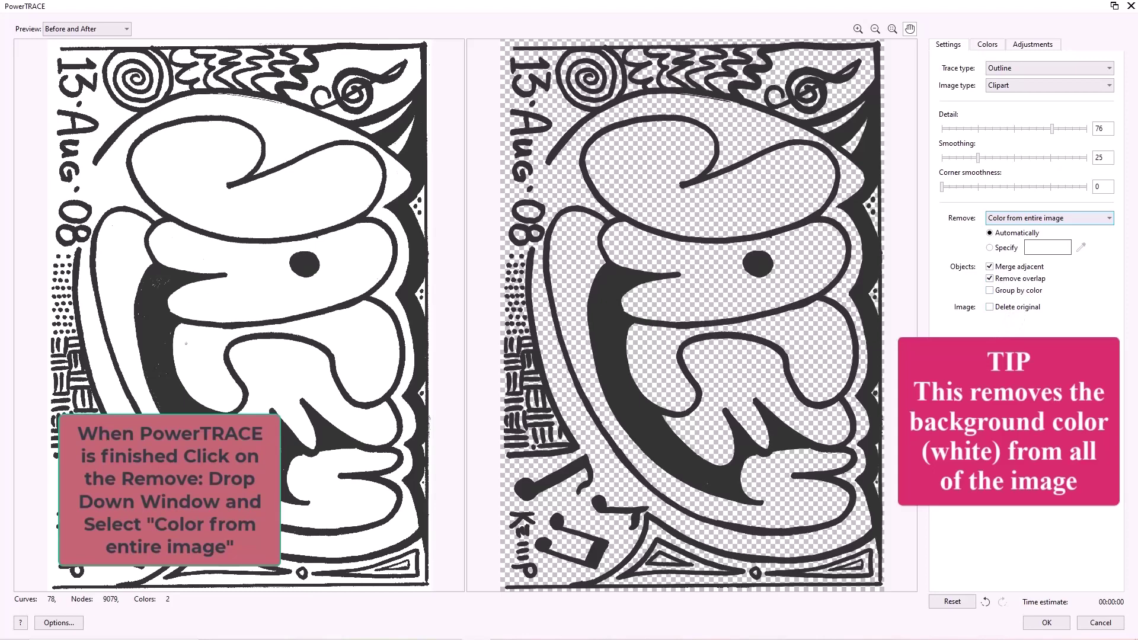
pyautogui.click(1046, 623)
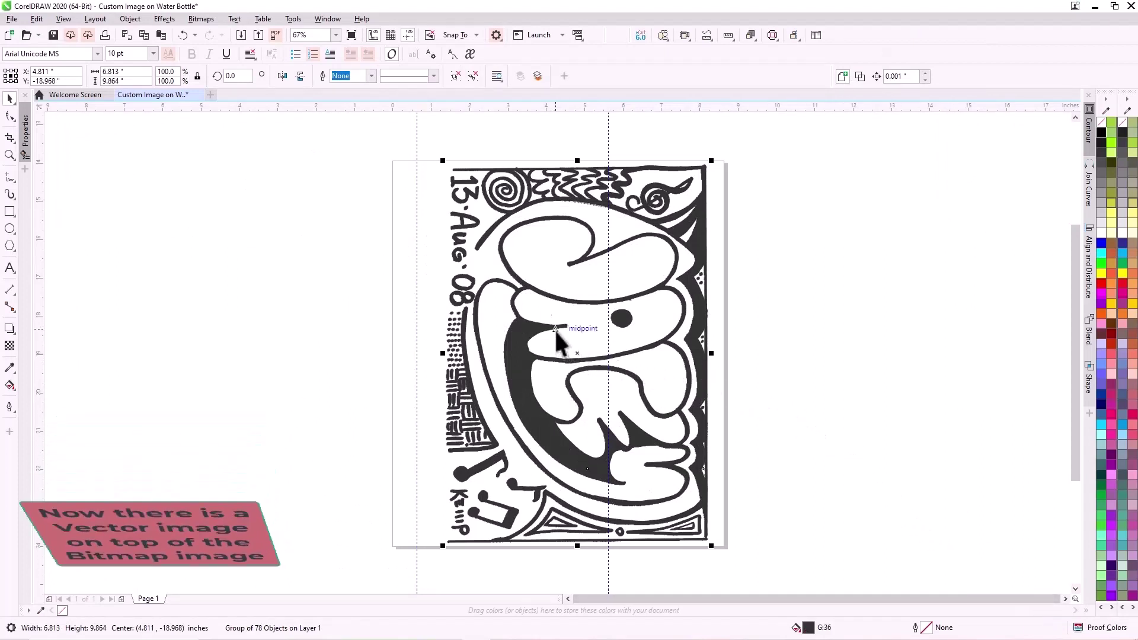
# Move the traced vector off the page to its right and delete the original bitmap left on the page
pyautogui.moveTo(555, 326)
pyautogui.mouseDown()
pyautogui.moveTo(759, 347)
pyautogui.moveTo(874, 331)
pyautogui.mouseUp()
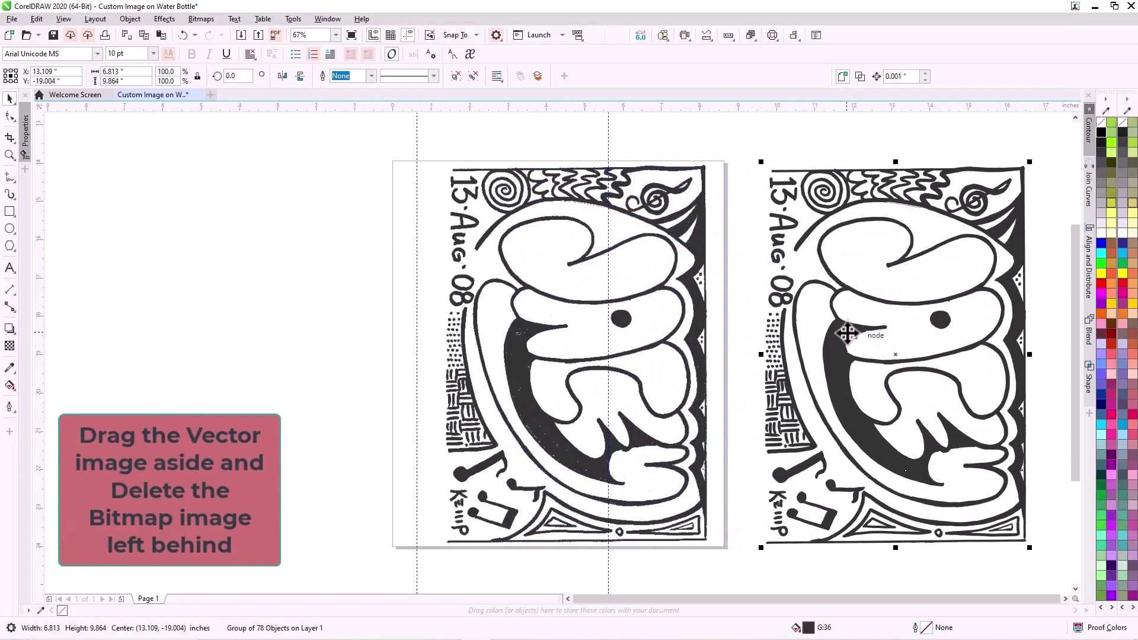
pyautogui.click(623, 312)
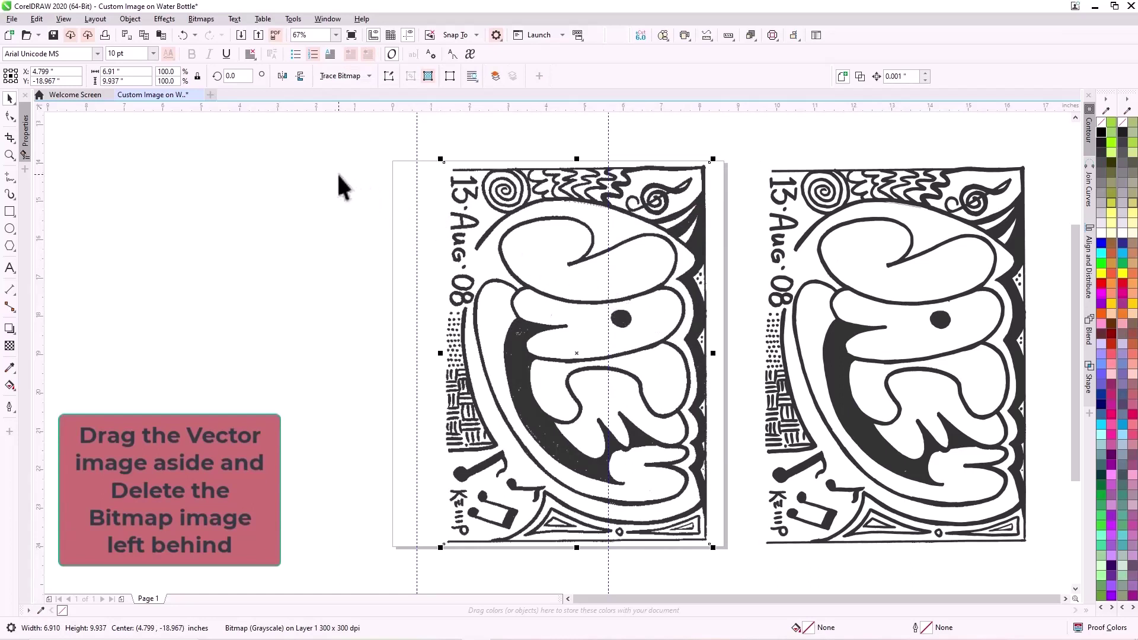
pyautogui.click(12, 19)
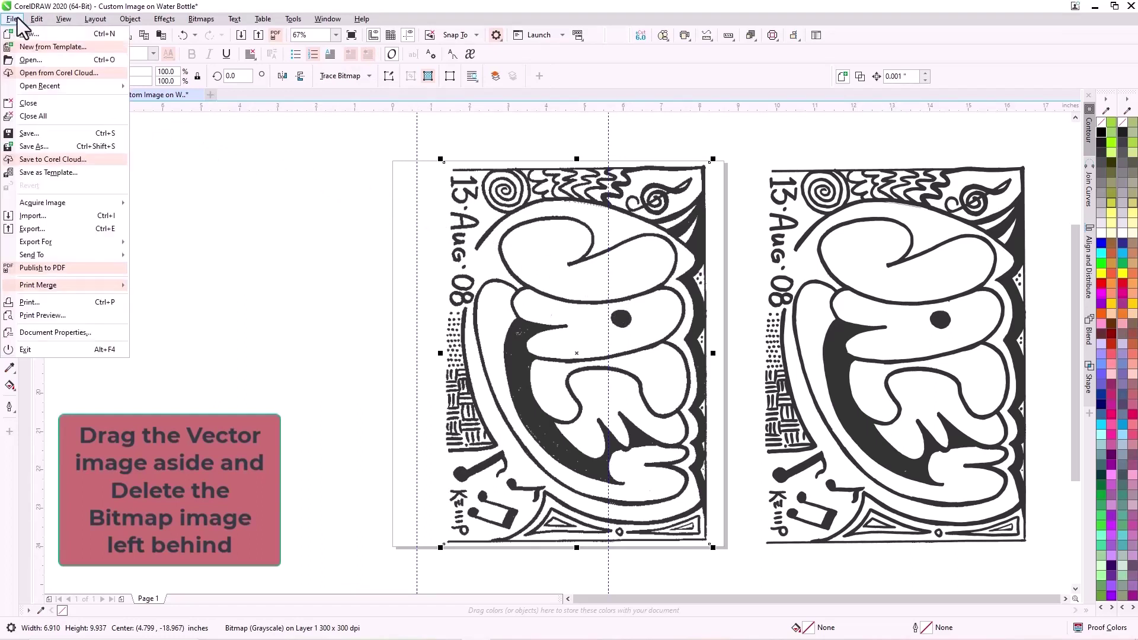
pyautogui.moveTo(39, 19)
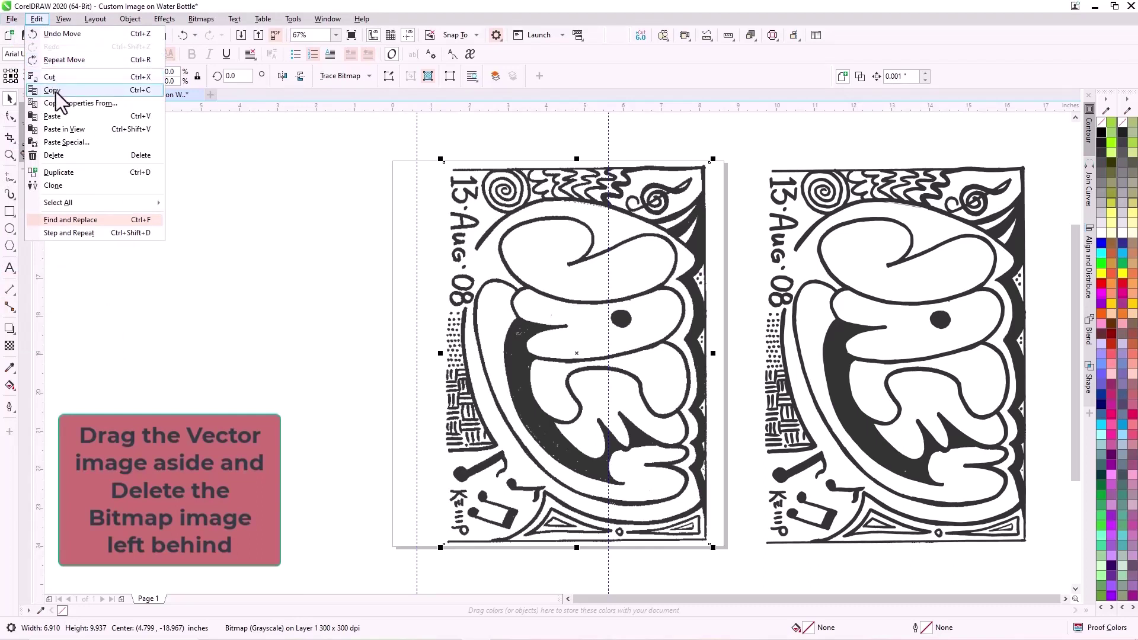
pyautogui.click(54, 155)
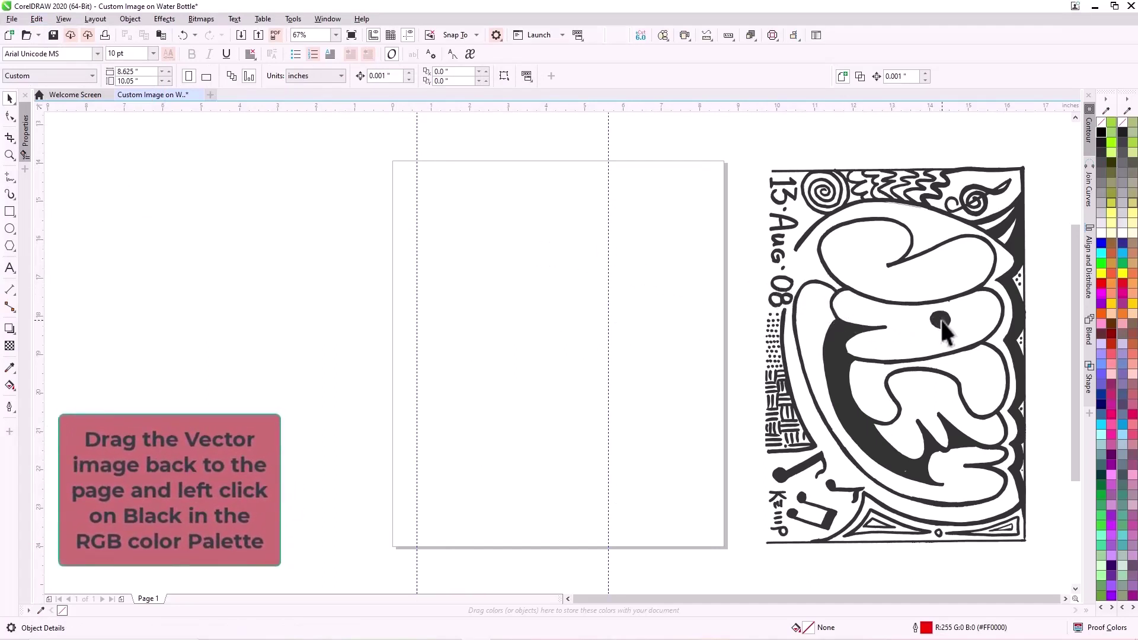
# Move the vector artwork back onto the page and fill it with RGB black
pyautogui.moveTo(941, 320); pyautogui.dragTo(606, 318)
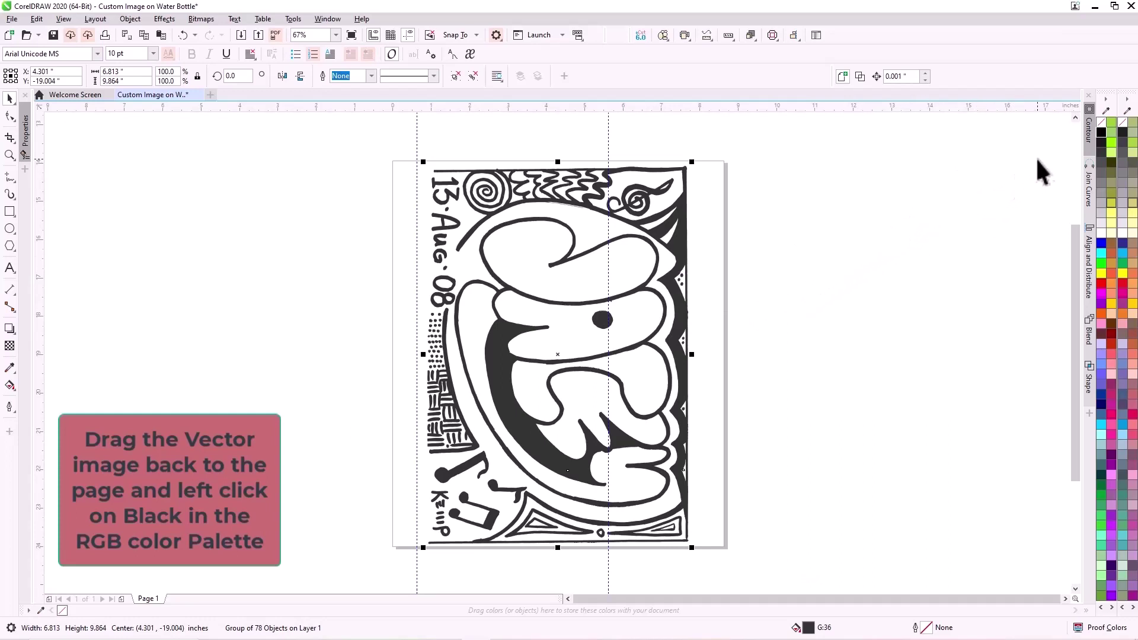
pyautogui.click(1102, 136)
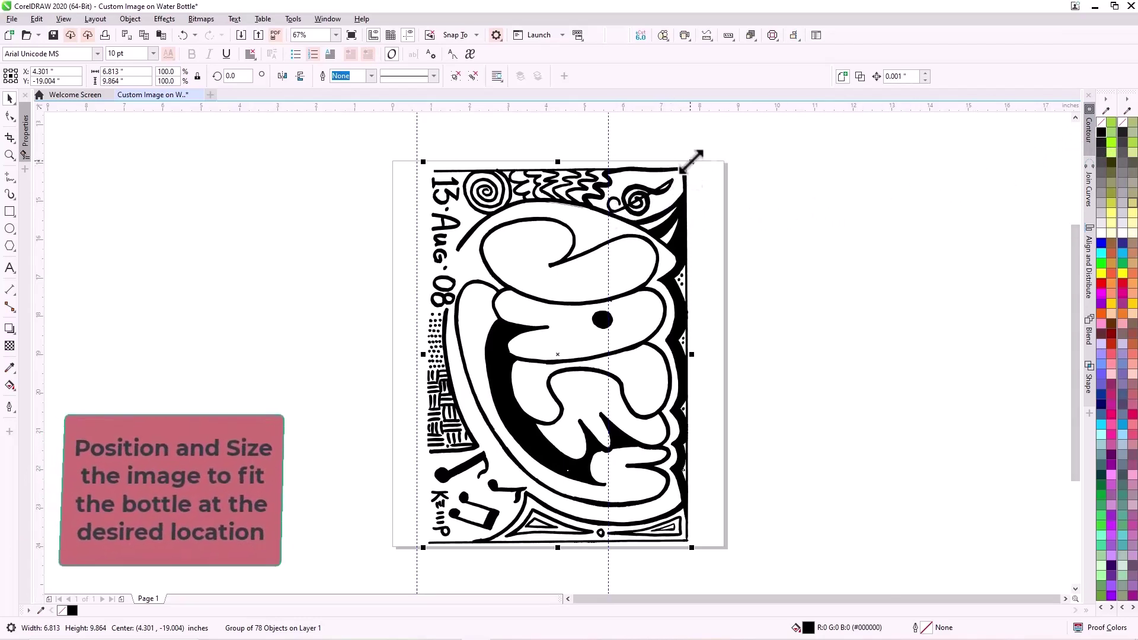
# Scale the artwork proportionally to about 4.9 by 7.1 inches and position it between the two vertical guidelines
pyautogui.moveTo(692, 161); pyautogui.dragTo(640, 193)
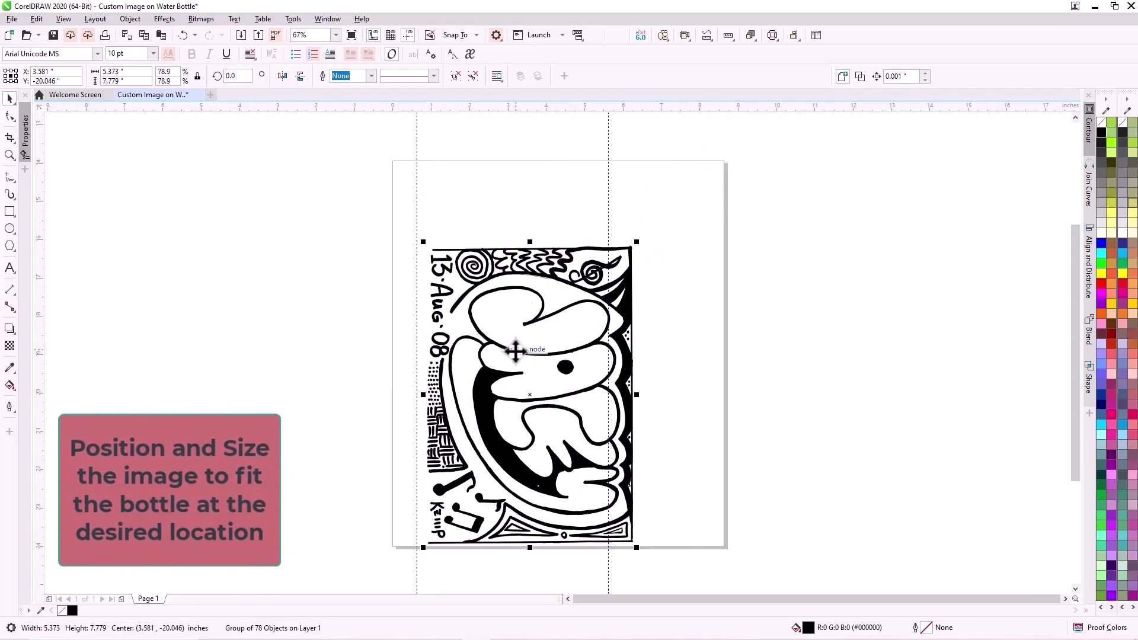
pyautogui.moveTo(516, 352)
pyautogui.mouseDown()
pyautogui.moveTo(499, 302)
pyautogui.moveTo(507, 311)
pyautogui.mouseUp()
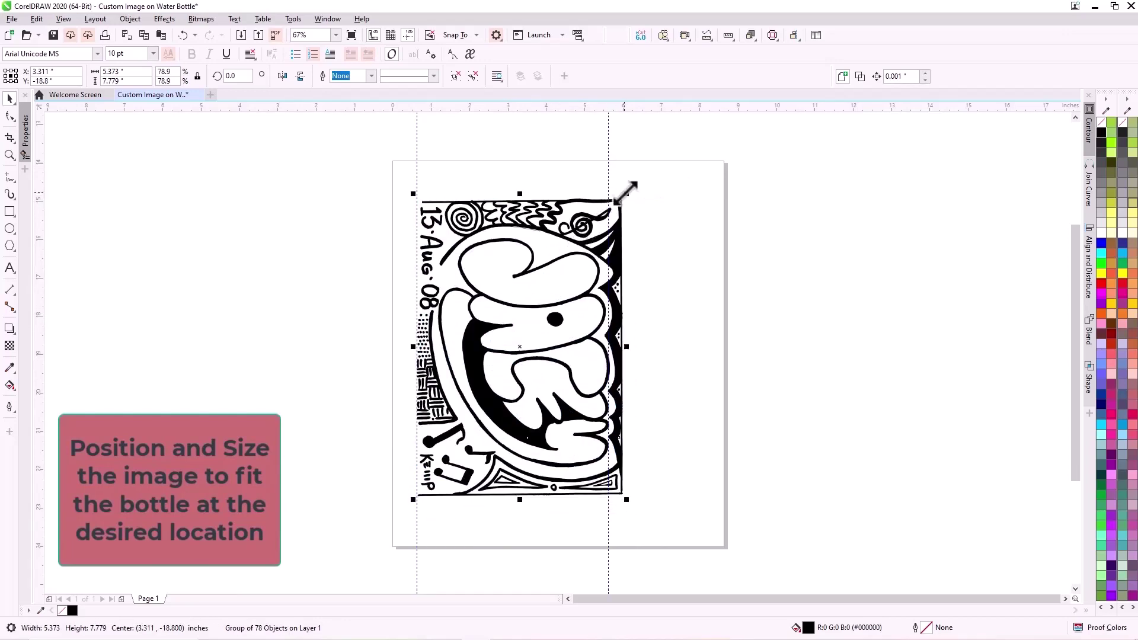
pyautogui.moveTo(627, 194); pyautogui.dragTo(609, 220)
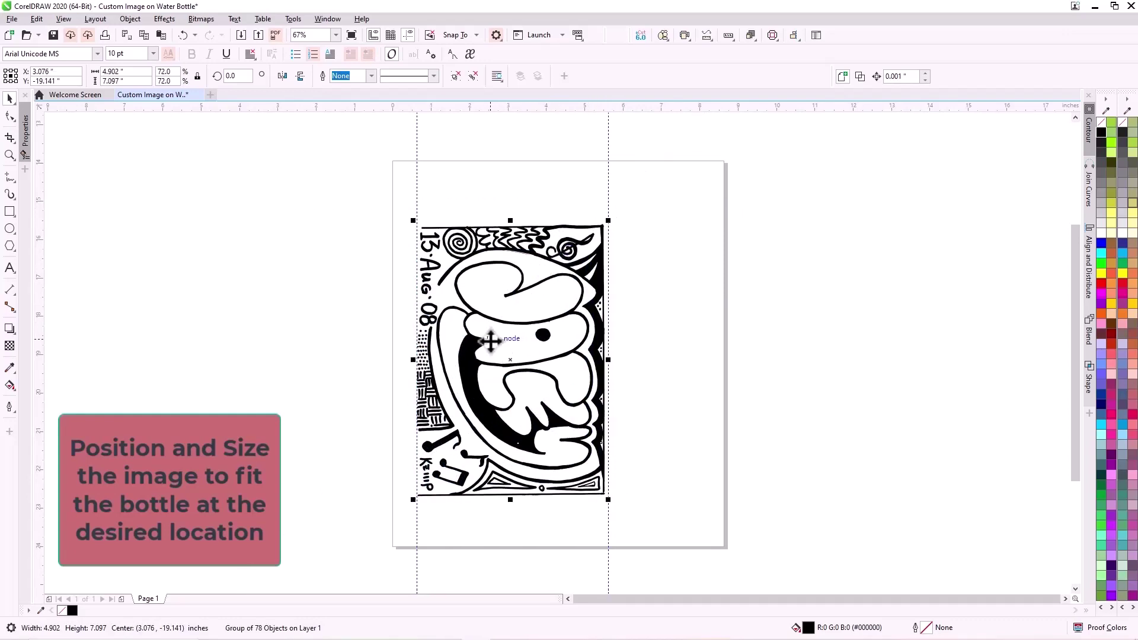
pyautogui.moveTo(497, 336); pyautogui.dragTo(491, 339)
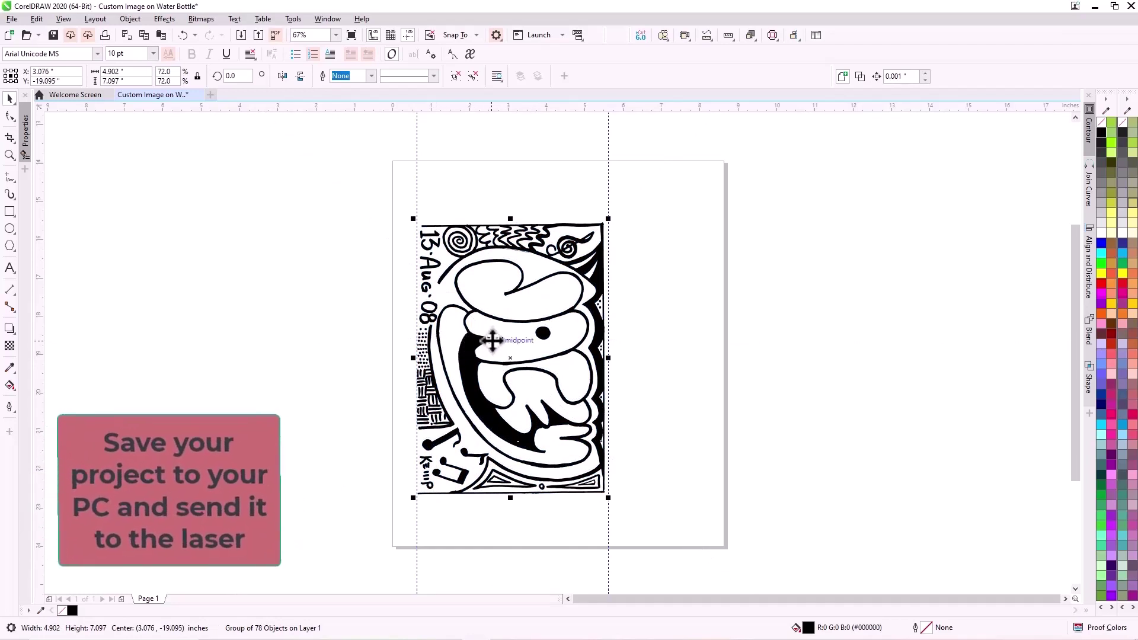
pyautogui.moveTo(493, 339); pyautogui.dragTo(495, 340)
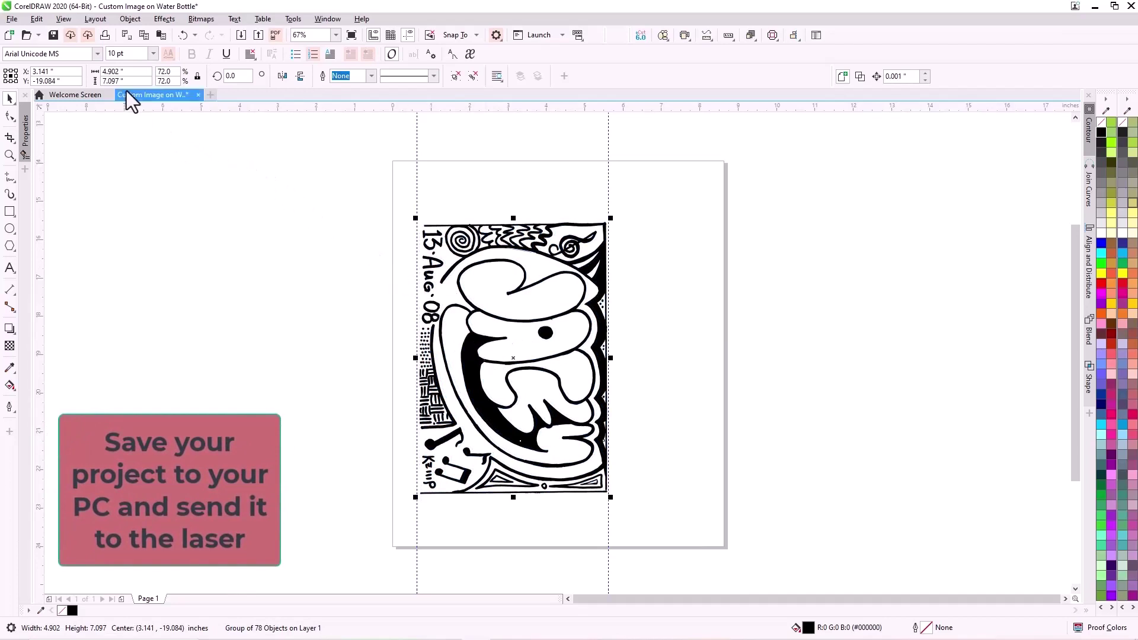
# Save the drawing as "Custom Image on Water Bottle" in the STANLEY WATER BOTTLE Videos folder inside FULLBORE Videos
pyautogui.click(11, 19)
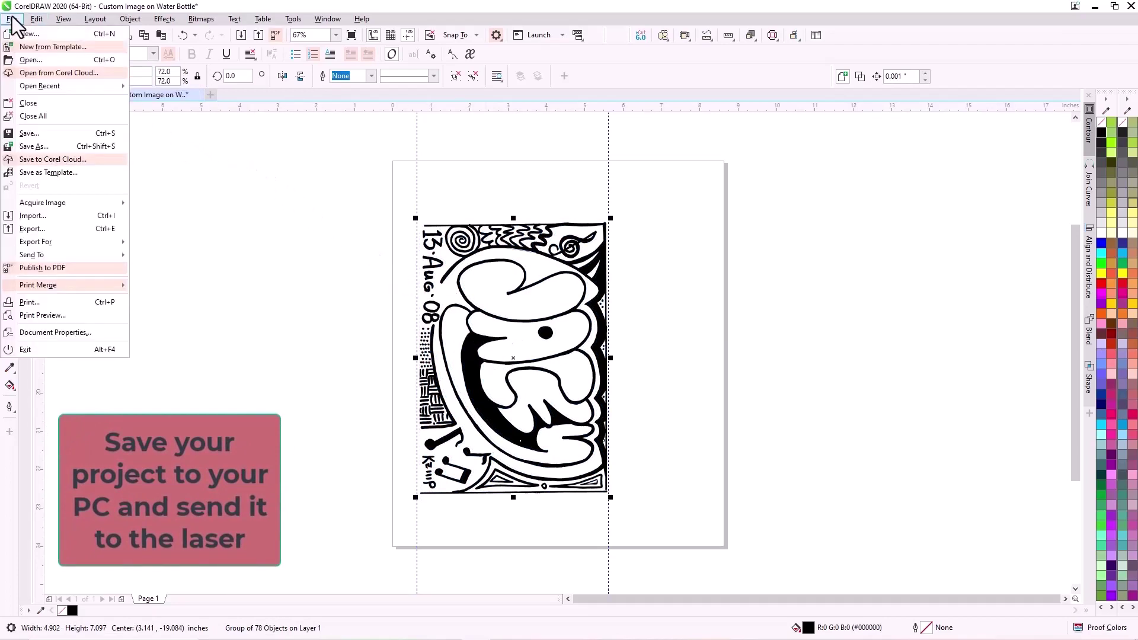
pyautogui.click(33, 148)
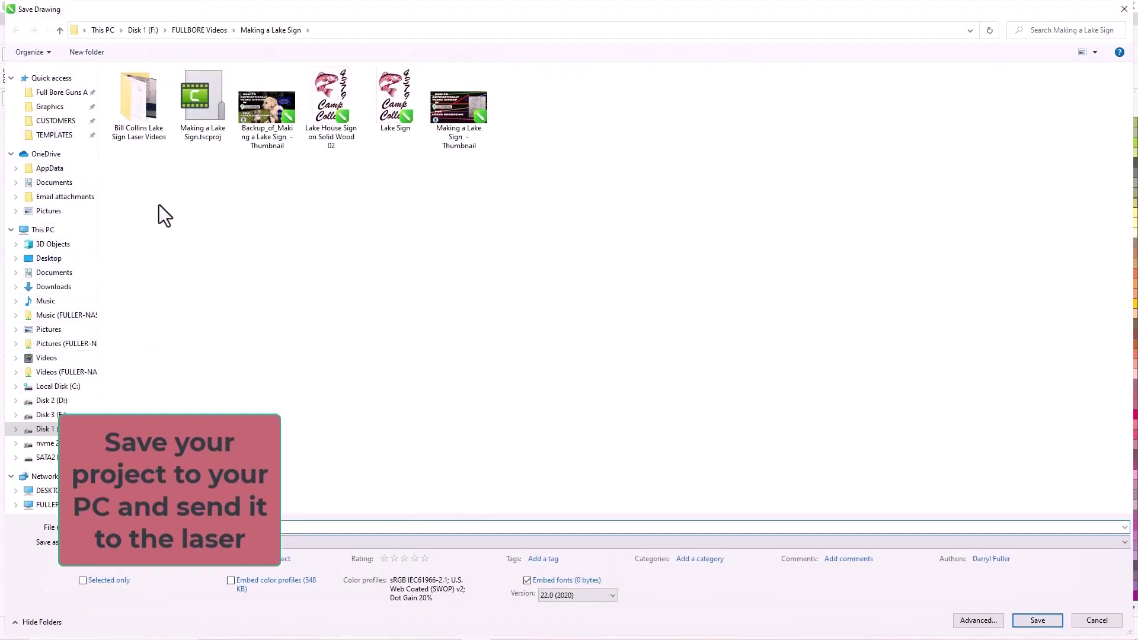
pyautogui.click(190, 30)
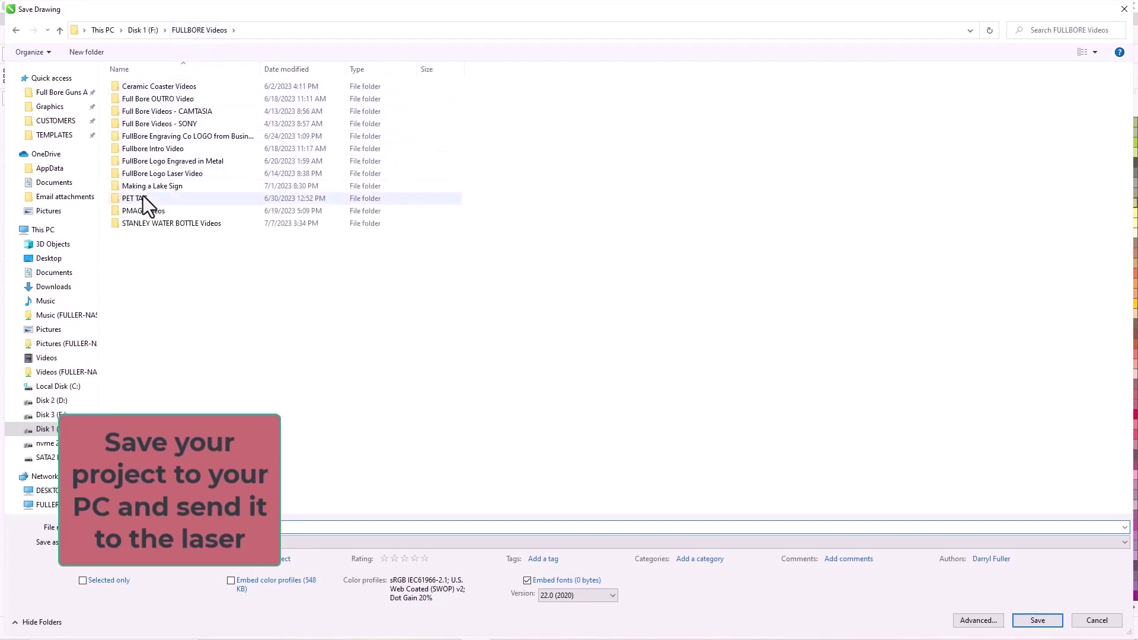
pyautogui.doubleClick(145, 225)
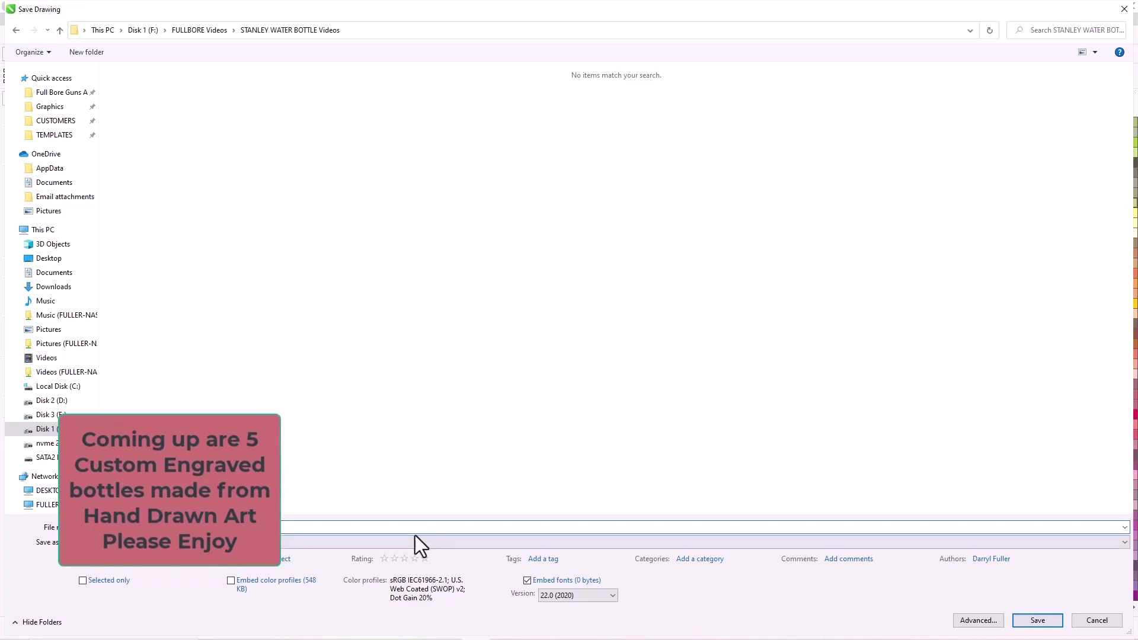
pyautogui.click(1032, 621)
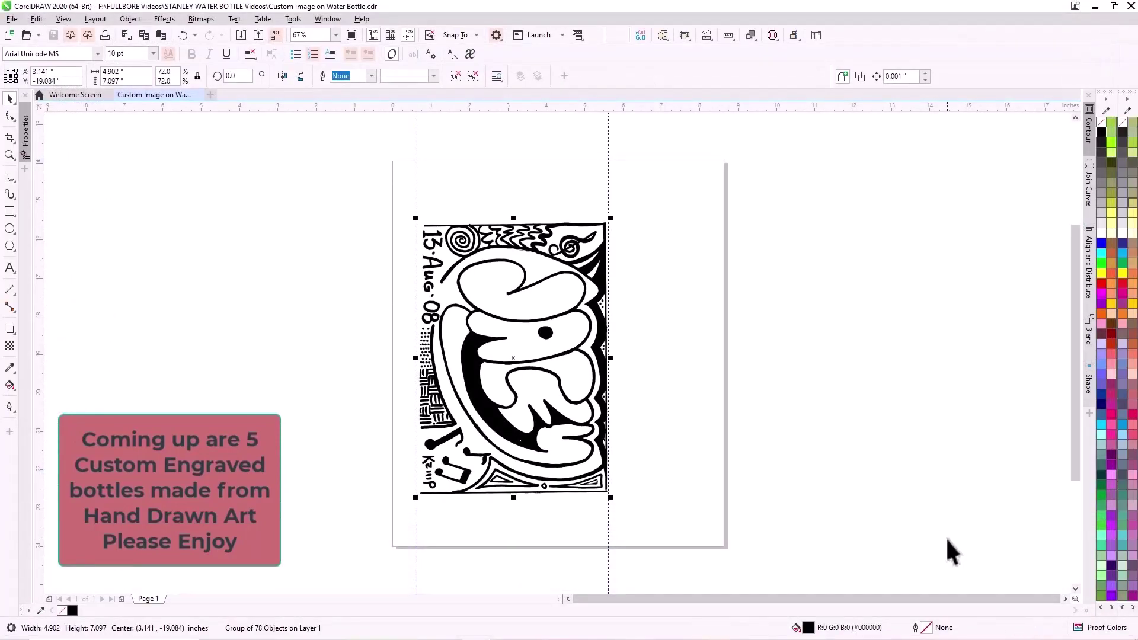